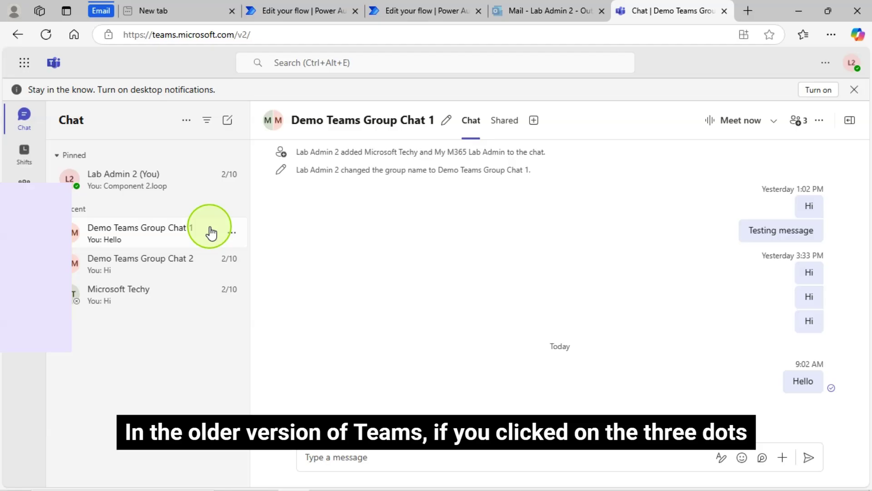
- Check the options of Demo Teams Group Chat 1, from both the chat list and the conversation header, for a copy link command
{"action": "left_click", "coordinate": [231, 233]}
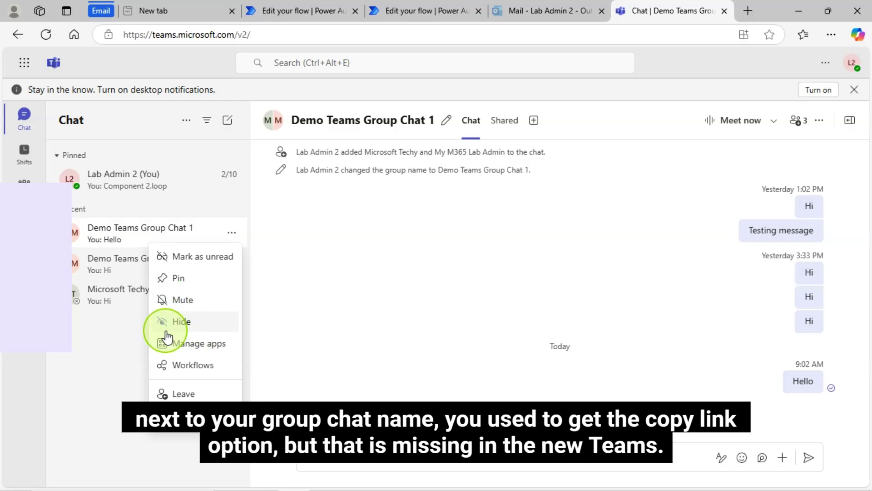
{"action": "left_click", "coordinate": [361, 287]}
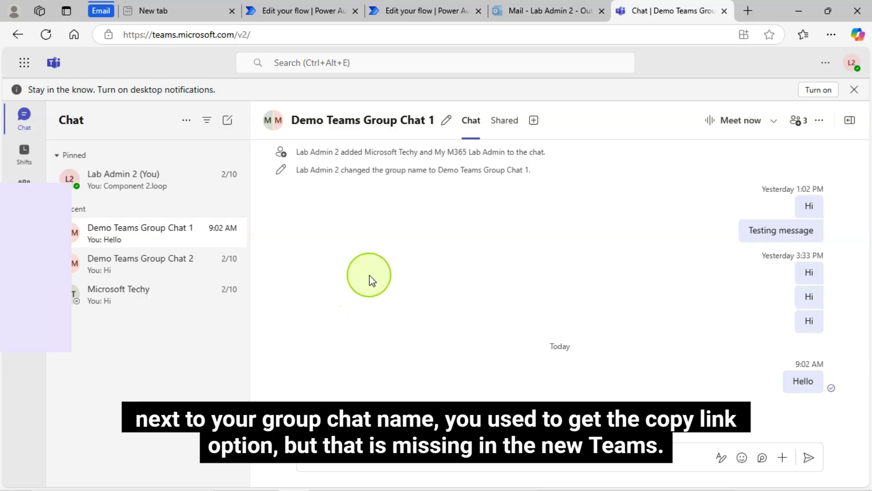
{"action": "left_click", "coordinate": [819, 121]}
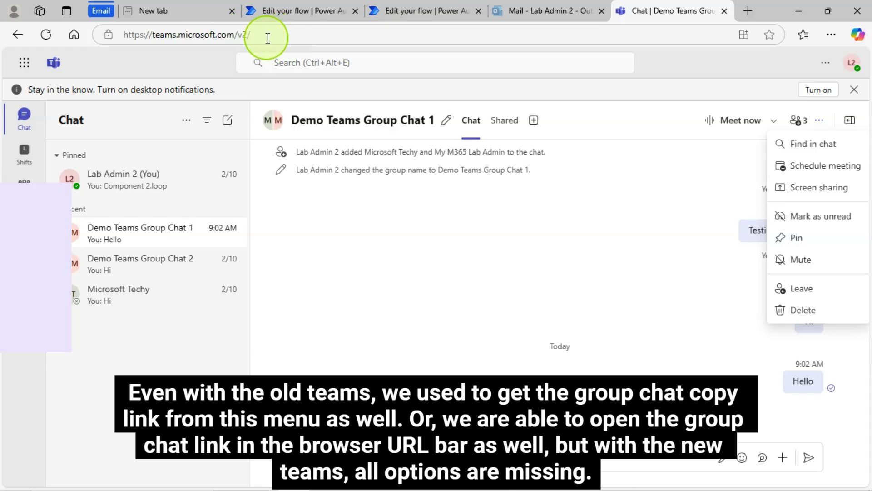
{"action": "left_click", "coordinate": [418, 269]}
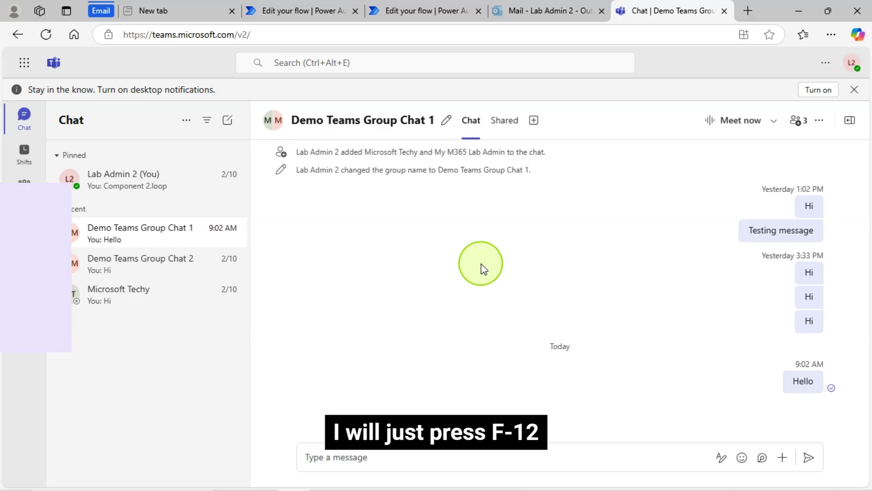
- Open the browser's developer tools and send the message "Getting Group Chat ID" in the group chat
{"action": "key", "text": "F12"}
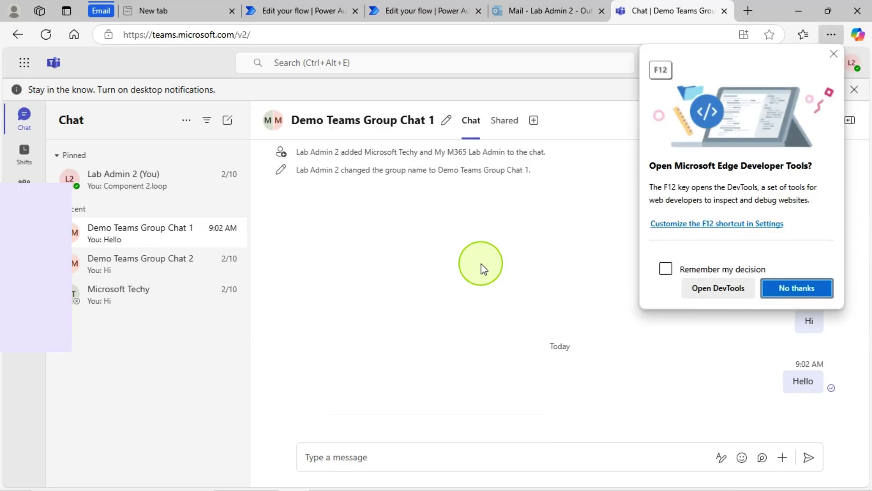
{"action": "left_click", "coordinate": [722, 295]}
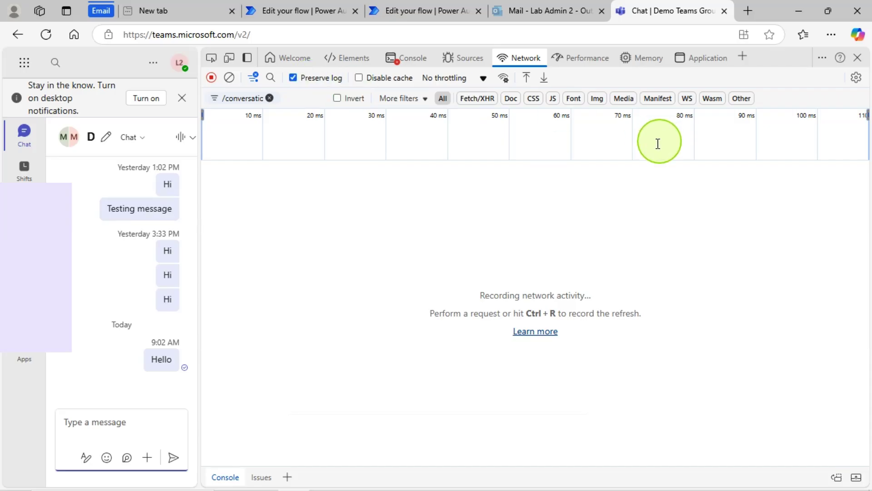
{"action": "left_click", "coordinate": [93, 422]}
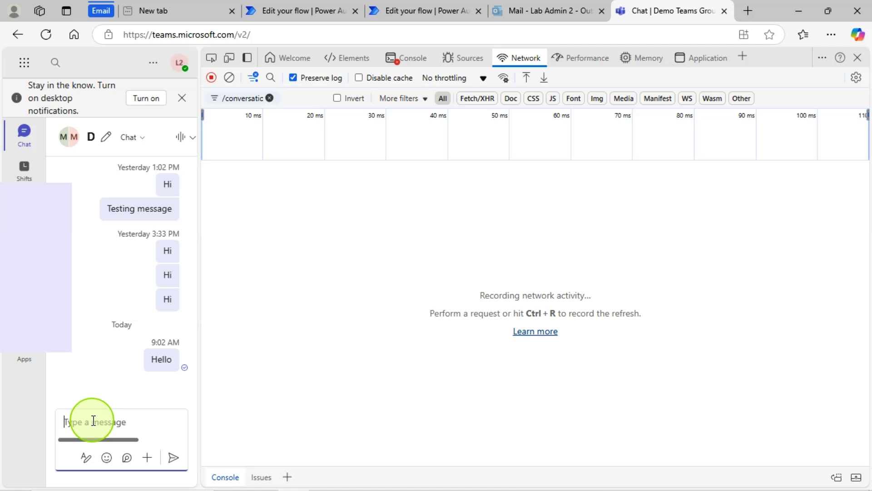
{"action": "type", "text": "G"}
{"action": "key", "text": "BackSpace"}
{"action": "type", "text": "Getting"}
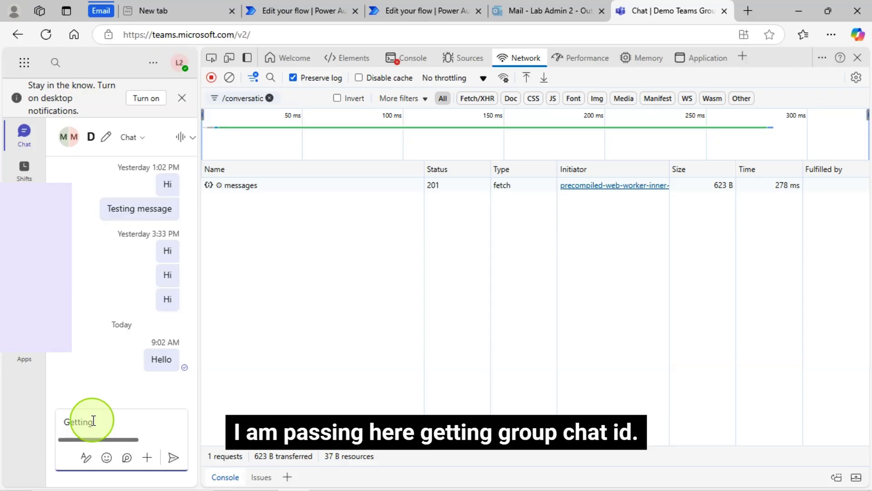
{"action": "type", "text": " Group Chat ID"}
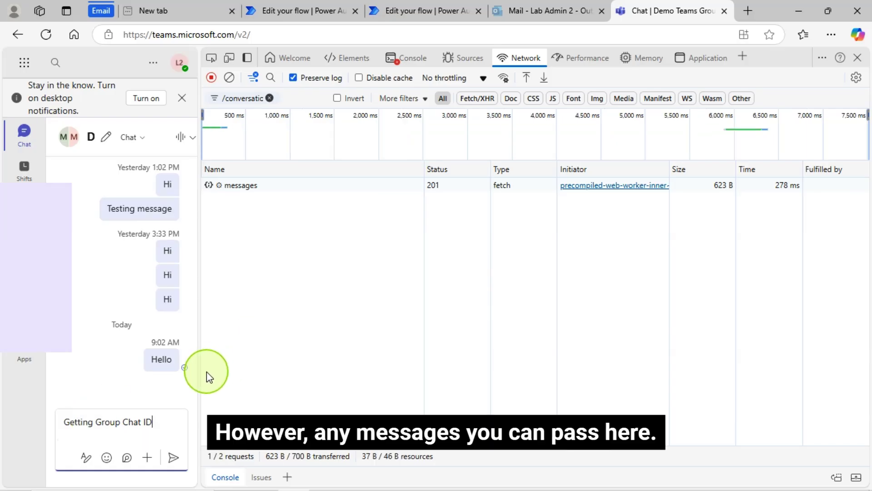
{"action": "left_click", "coordinate": [174, 460]}
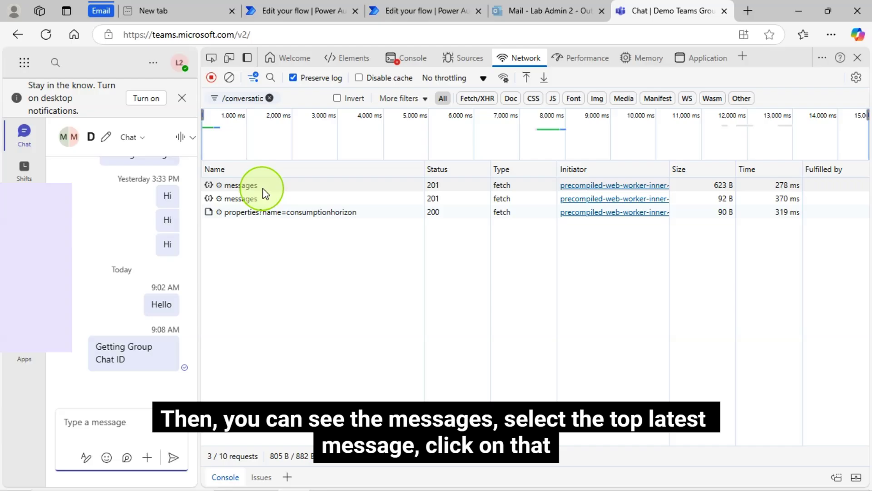
- Examine the Location response header of the topmost "messages" network request
{"action": "left_click", "coordinate": [275, 189]}
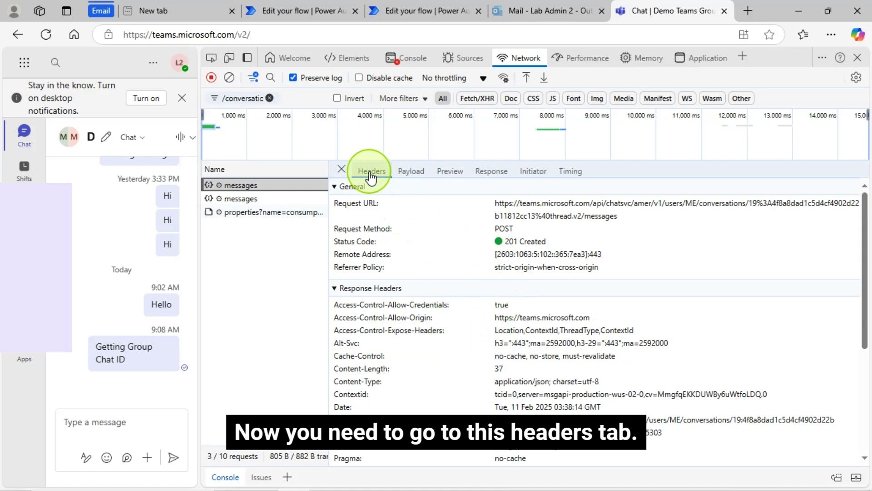
{"action": "scroll", "coordinate": [429, 282], "scroll_direction": "down", "scroll_amount": 3}
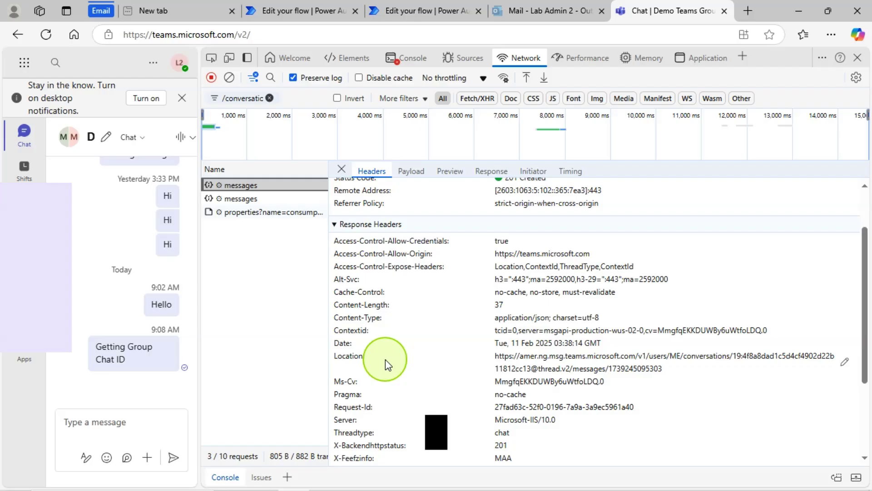
{"action": "left_click", "coordinate": [369, 360]}
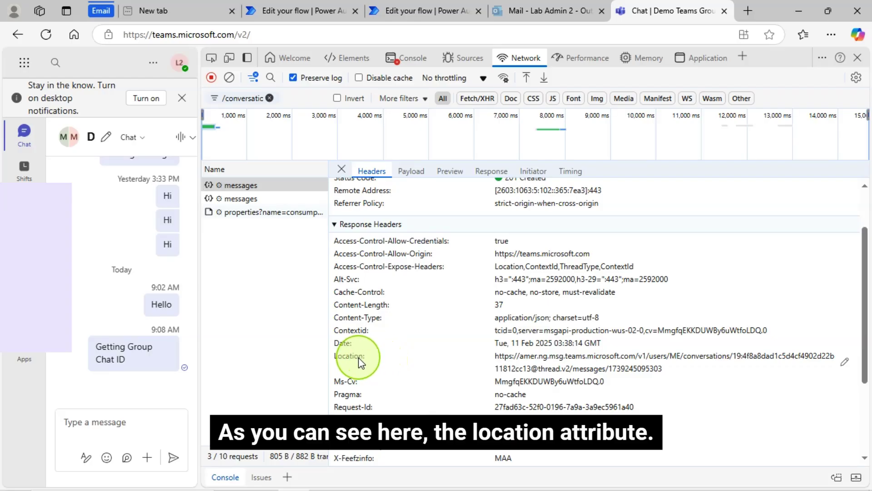
{"action": "scroll", "coordinate": [359, 358], "scroll_direction": "down", "scroll_amount": 2}
{"action": "left_click_drag", "start_coordinate": [343, 292], "coordinate": [395, 298]}
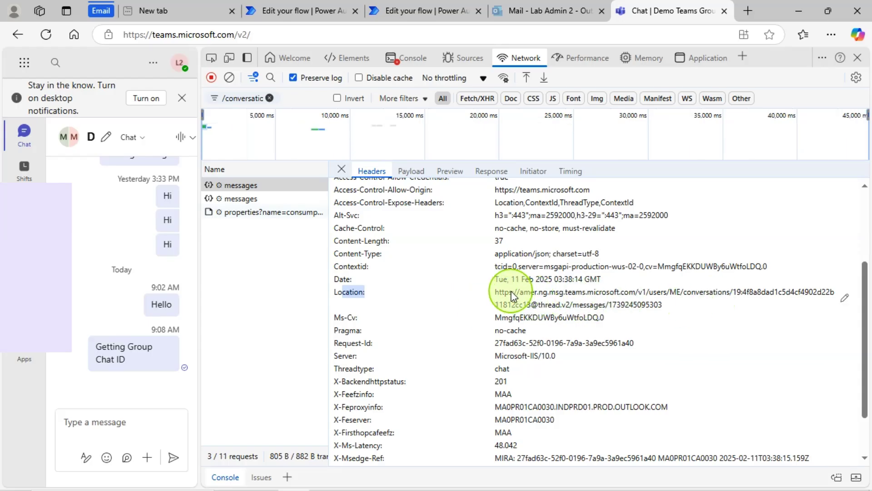
{"action": "left_click_drag", "start_coordinate": [495, 291], "coordinate": [663, 305]}
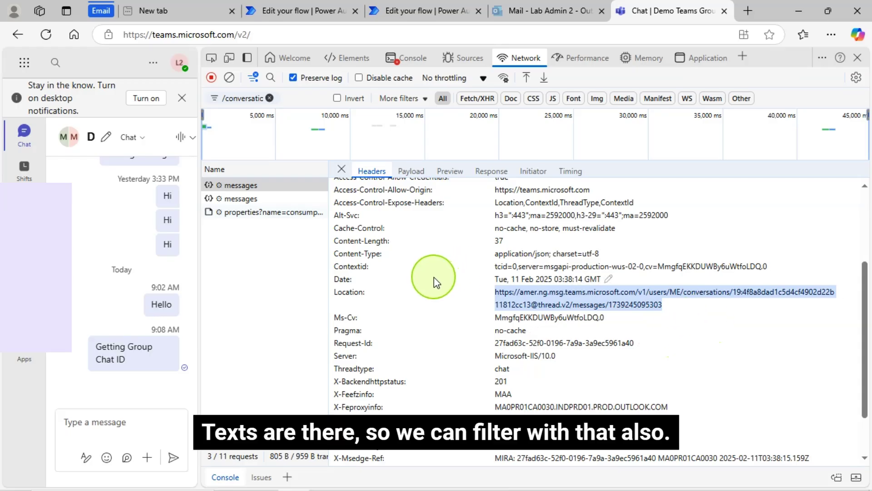
{"action": "left_click", "coordinate": [239, 100]}
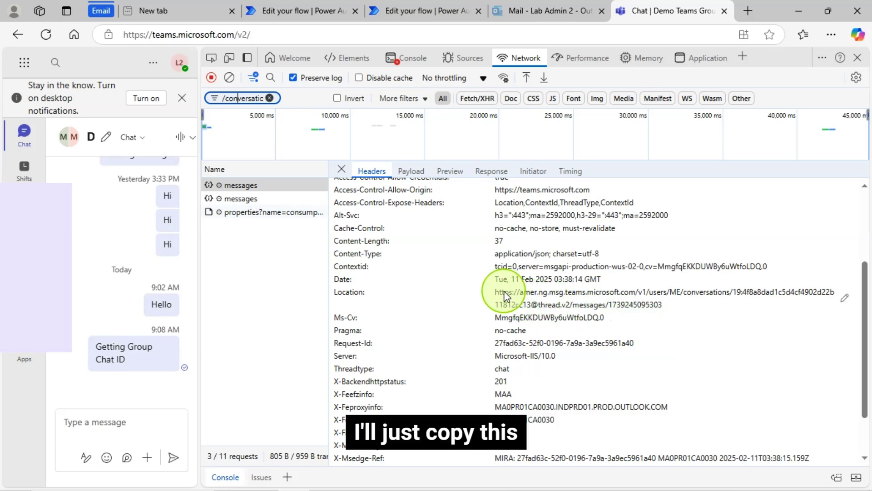
- Copy the Location URL into the text editor, complete it to start with "https", and add three blank lines above it
{"action": "left_click_drag", "start_coordinate": [498, 291], "coordinate": [511, 324]}
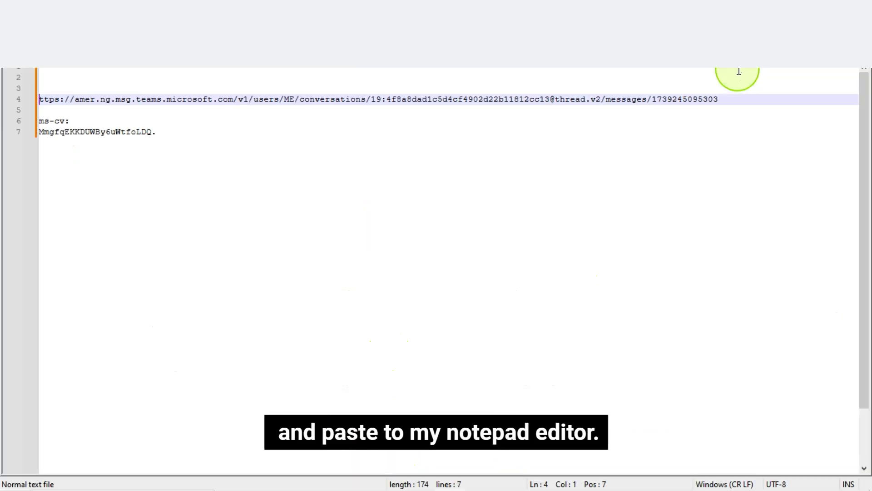
{"action": "type", "text": "h"}
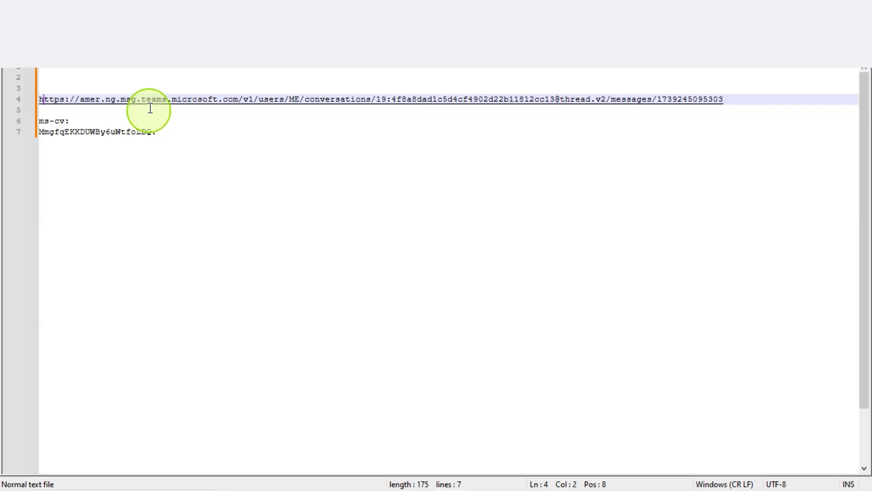
{"action": "left_click", "coordinate": [121, 75]}
{"action": "key", "text": "Return"}
{"action": "key", "text": "Return"}
{"action": "key", "text": "Return"}
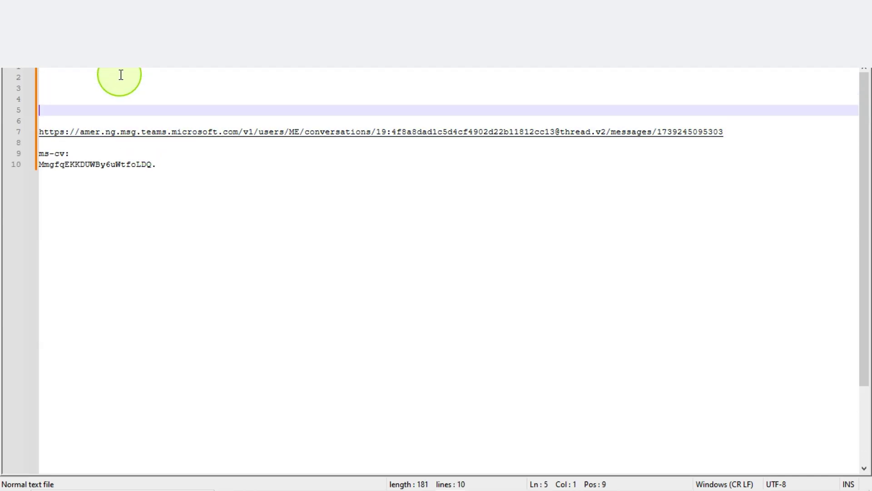
- Select and copy the group chat ID between "conversations/" and "/messages" in the URL
{"action": "left_click", "coordinate": [758, 131]}
{"action": "key", "text": "Left"}
{"action": "key", "text": "Left"}
{"action": "key", "text": "Left"}
{"action": "key", "text": "Left"}
{"action": "key", "text": "Left"}
{"action": "key", "text": "Left"}
{"action": "key", "text": "Left"}
{"action": "key", "text": "Left"}
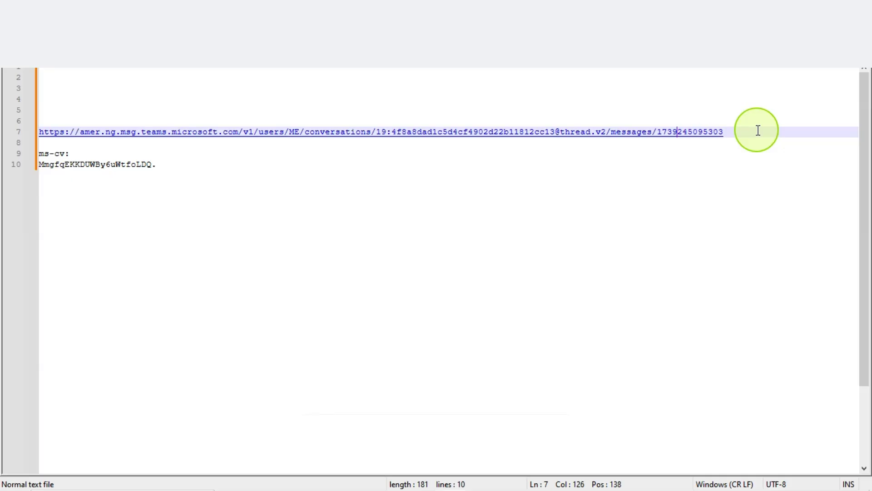
{"action": "key", "text": "Left"}
{"action": "key", "text": "Left"}
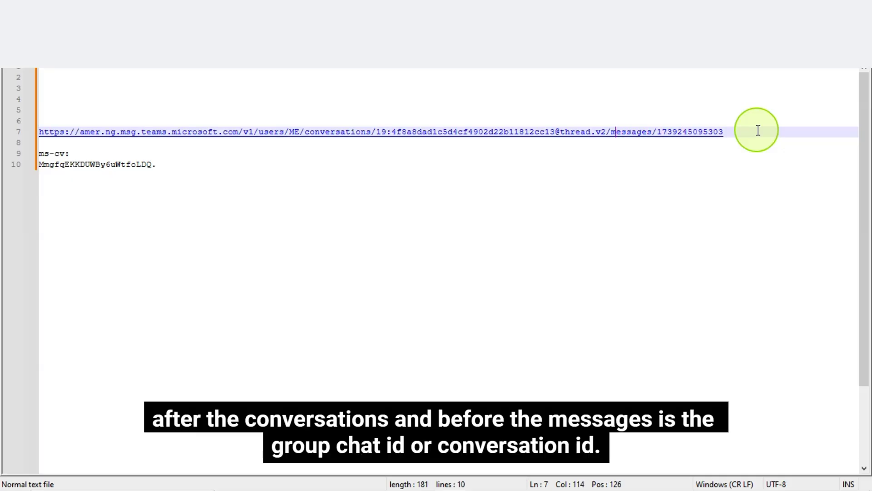
{"action": "key", "text": "Left"}
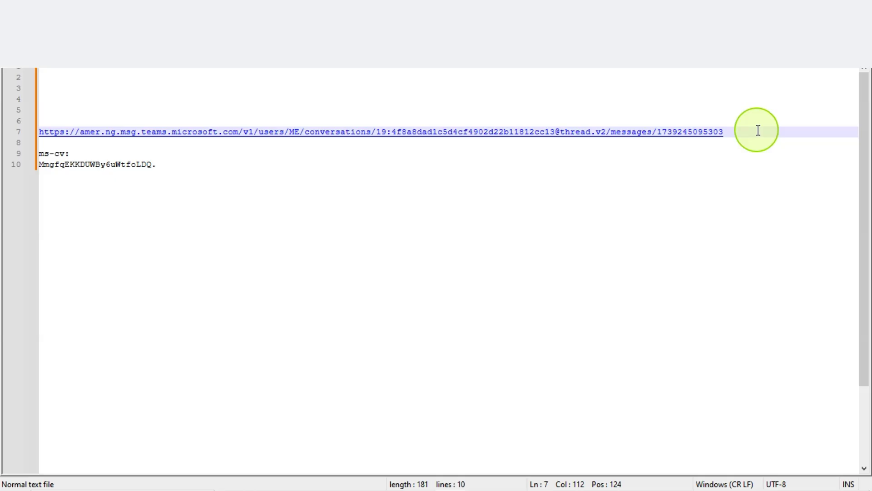
{"action": "key", "text": "shift+Left"}
{"action": "key", "text": "shift+Left"}
{"action": "key", "text": "shift+Left"}
{"action": "key", "text": "shift+Left"}
{"action": "key", "text": "shift+Left"}
{"action": "key", "text": "shift+Left"}
{"action": "key", "text": "shift+Left"}
{"action": "key", "text": "shift+Left"}
{"action": "key", "text": "shift+Left"}
{"action": "key", "text": "shift+Left"}
{"action": "key", "text": "shift+Left"}
{"action": "key", "text": "shift+Left"}
{"action": "key", "text": "shift+Left"}
{"action": "key", "text": "shift+Left"}
{"action": "key", "text": "shift+Left"}
{"action": "key", "text": "shift+Left"}
{"action": "key", "text": "shift+Left"}
{"action": "key", "text": "shift+Left"}
{"action": "key", "text": "shift+Left"}
{"action": "key", "text": "shift+Left"}
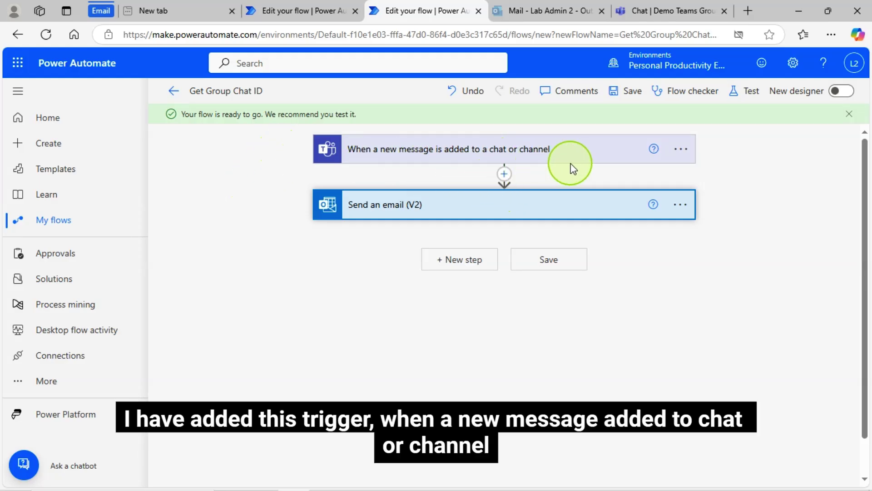
- In the Power Automate flow, set the new-message trigger's message type to Group chat and paste the copied chat ID as its conversation
{"action": "left_click", "coordinate": [523, 149]}
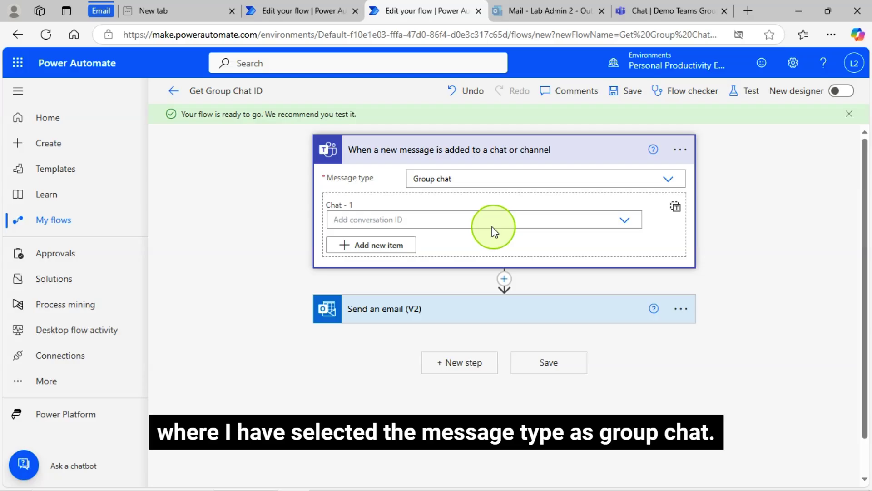
{"action": "left_click", "coordinate": [670, 181]}
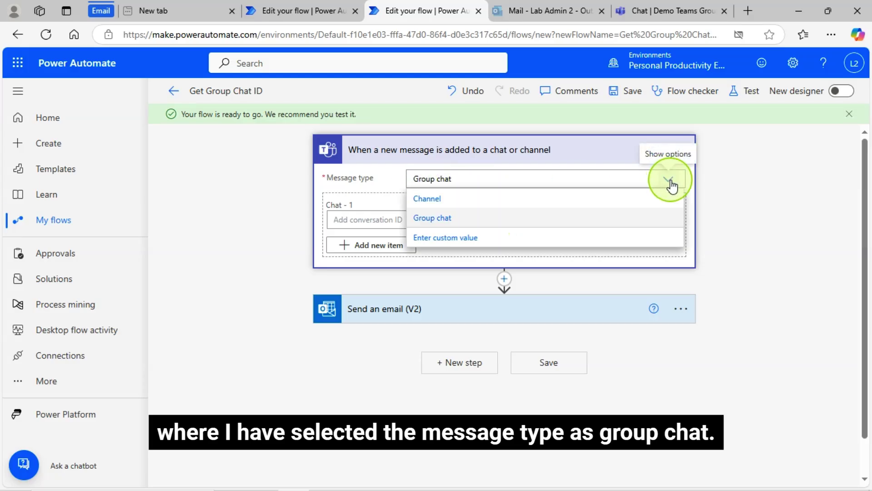
{"action": "left_click", "coordinate": [451, 221]}
{"action": "left_click", "coordinate": [627, 222]}
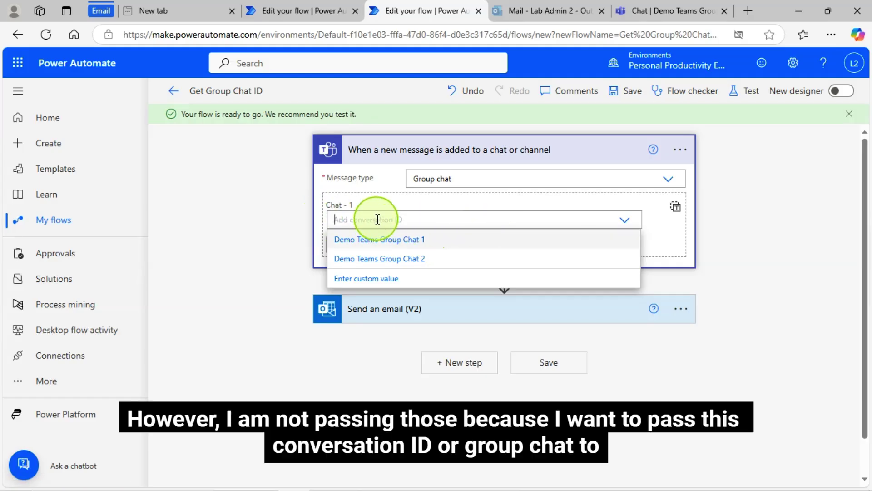
{"action": "key", "text": "ctrl+v"}
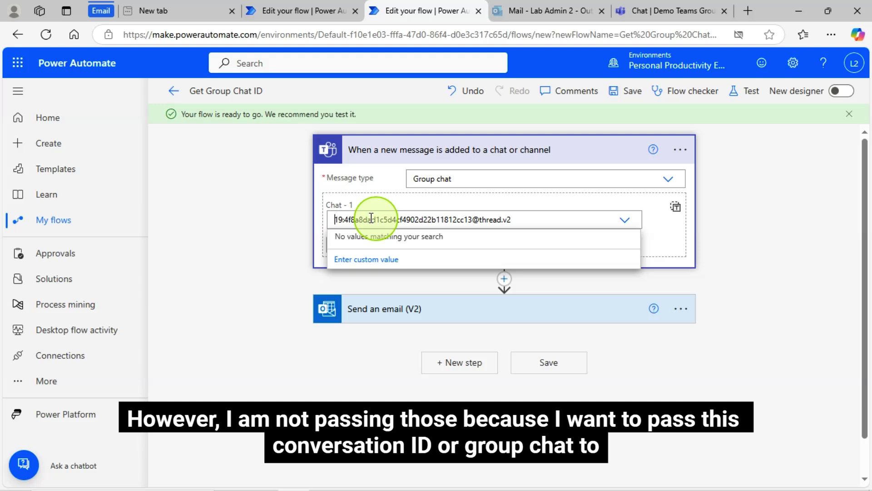
{"action": "key", "text": "ctrl+z"}
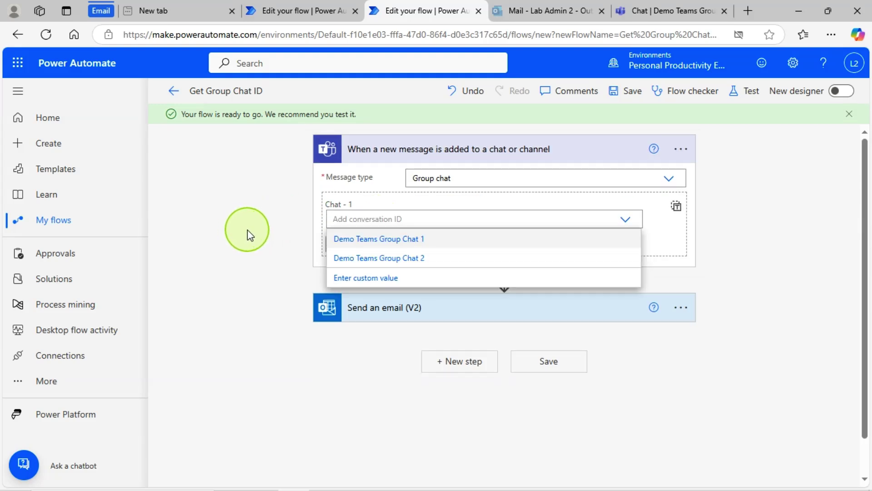
{"action": "key", "text": "ctrl+v"}
{"action": "left_click", "coordinate": [792, 293]}
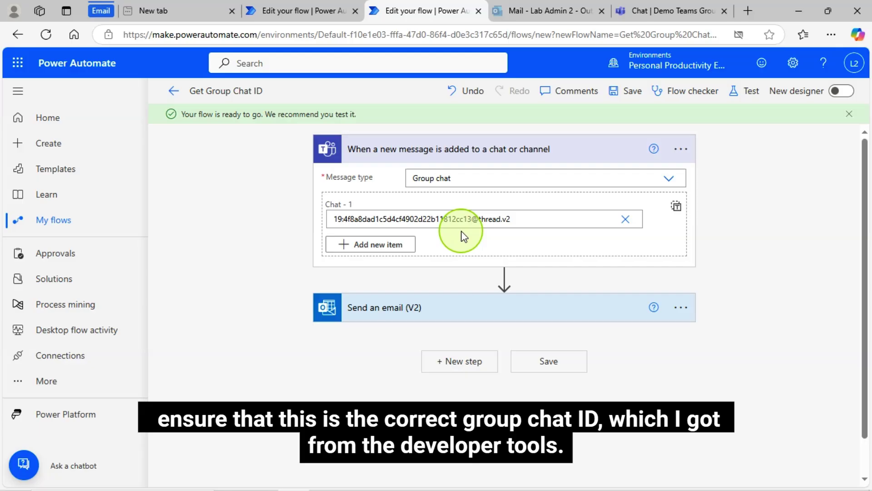
- Save the Get Group Chat ID flow and start a manual test run
{"action": "left_click", "coordinate": [631, 91]}
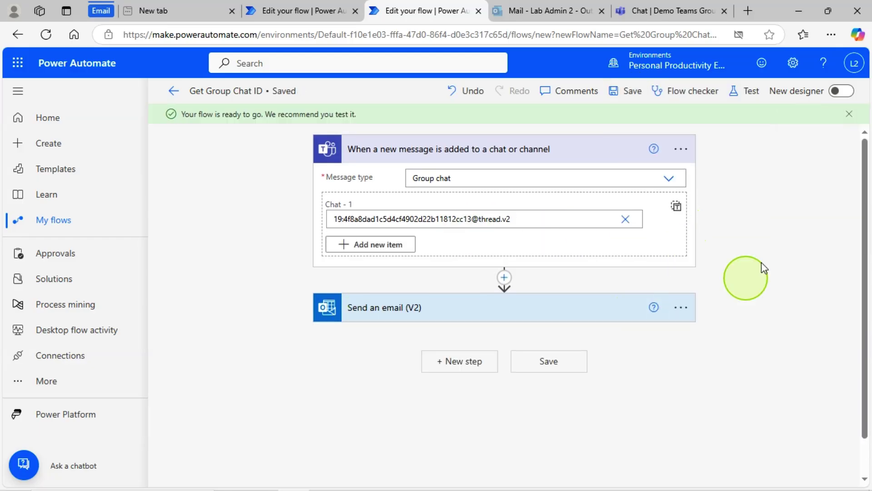
{"action": "left_click", "coordinate": [640, 94]}
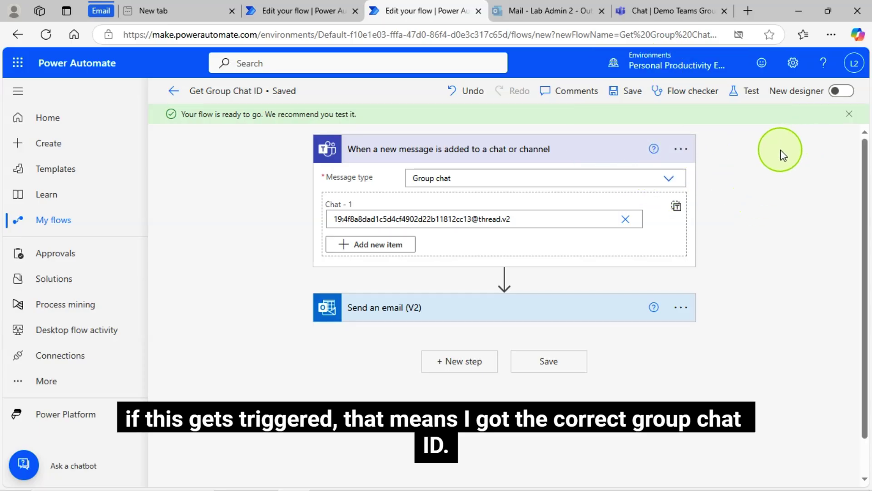
{"action": "left_click", "coordinate": [748, 91]}
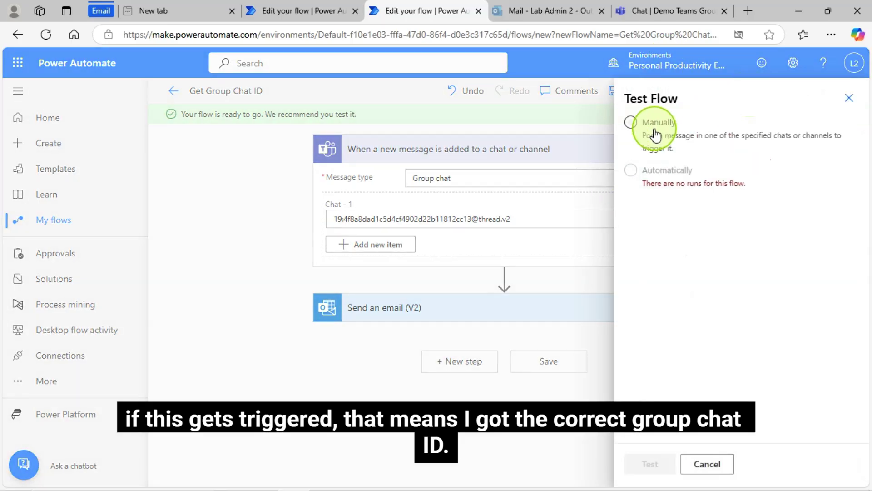
{"action": "left_click", "coordinate": [631, 122]}
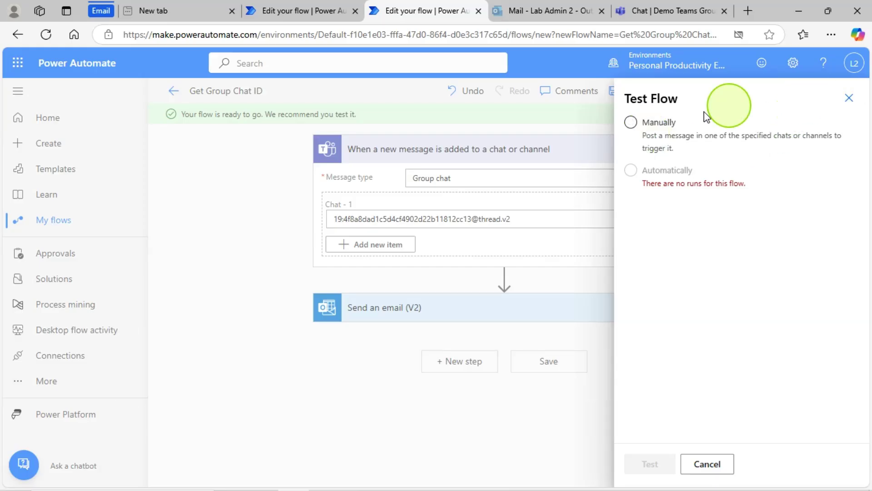
{"action": "left_click", "coordinate": [632, 122]}
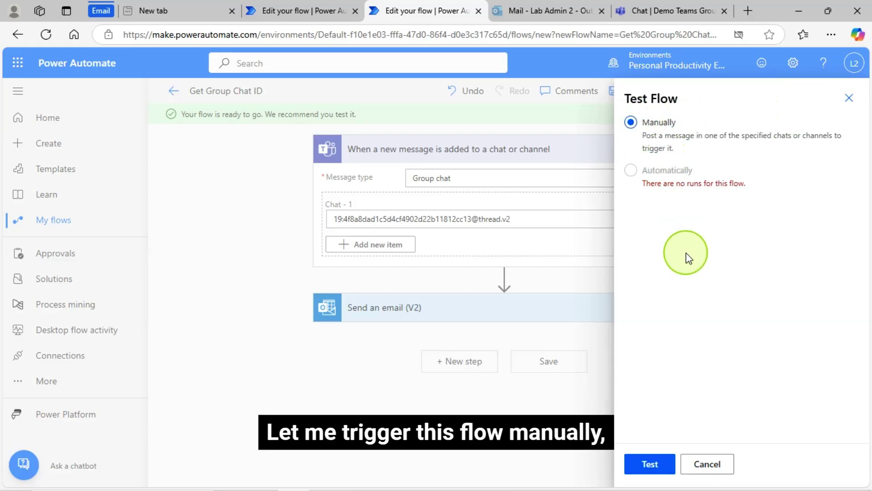
{"action": "left_click", "coordinate": [651, 462]}
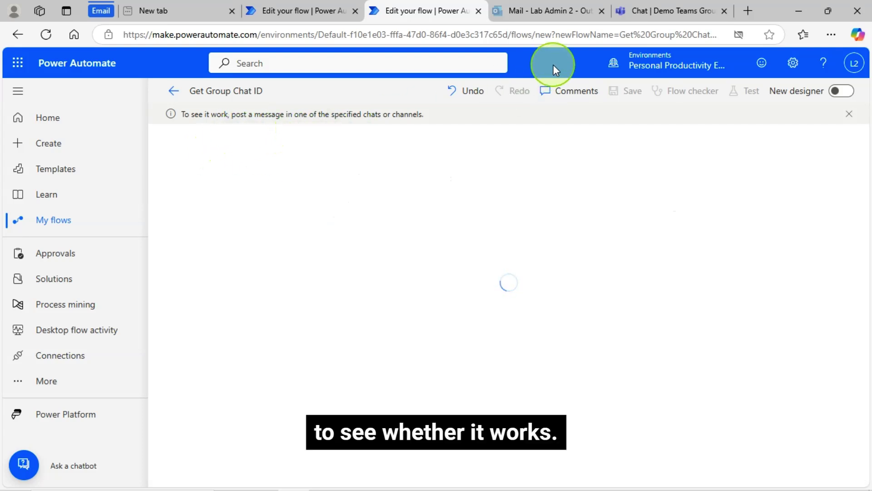
- Switch to the Teams group chat and send the message "Testing group chat" to trigger the flow
{"action": "left_click", "coordinate": [654, 11]}
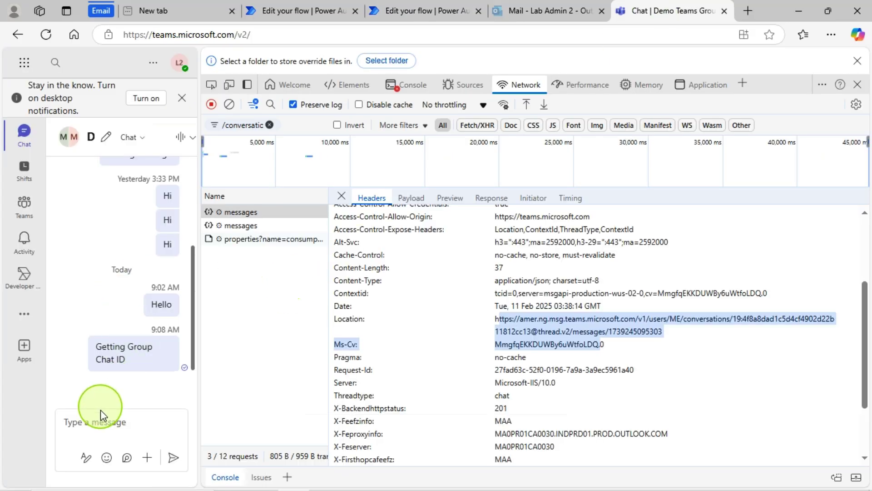
{"action": "left_click", "coordinate": [107, 429]}
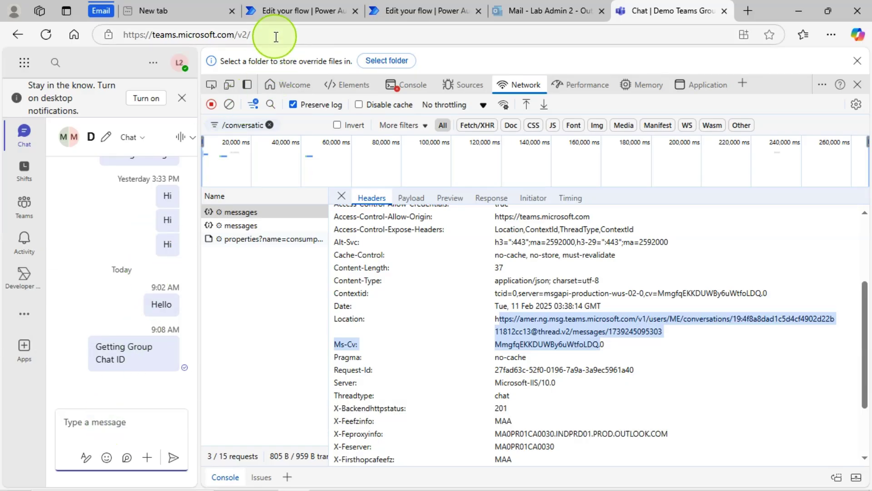
{"action": "left_click", "coordinate": [98, 424]}
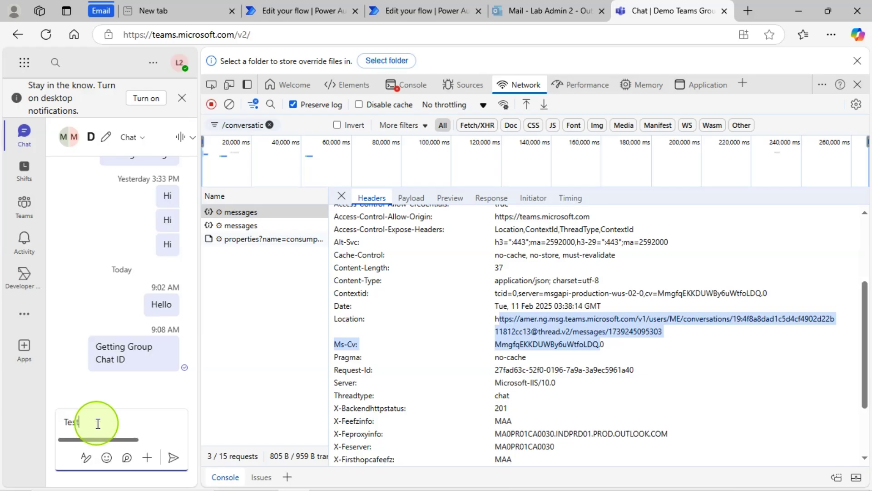
{"action": "type", "text": "Testing group chat"}
{"action": "left_click", "coordinate": [173, 457]}
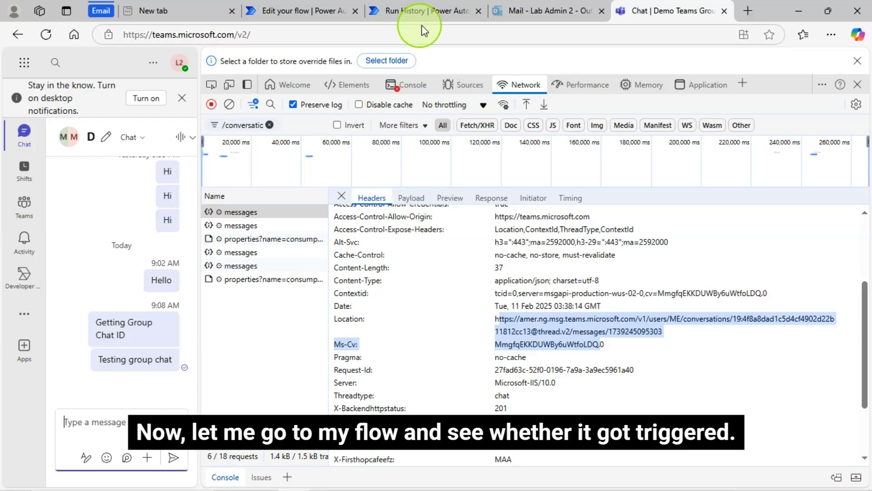
- Return to the Get Group Chat ID flow run and examine the details of the new-message trigger and the Send an email action, then collapse both
{"action": "left_click", "coordinate": [386, 11]}
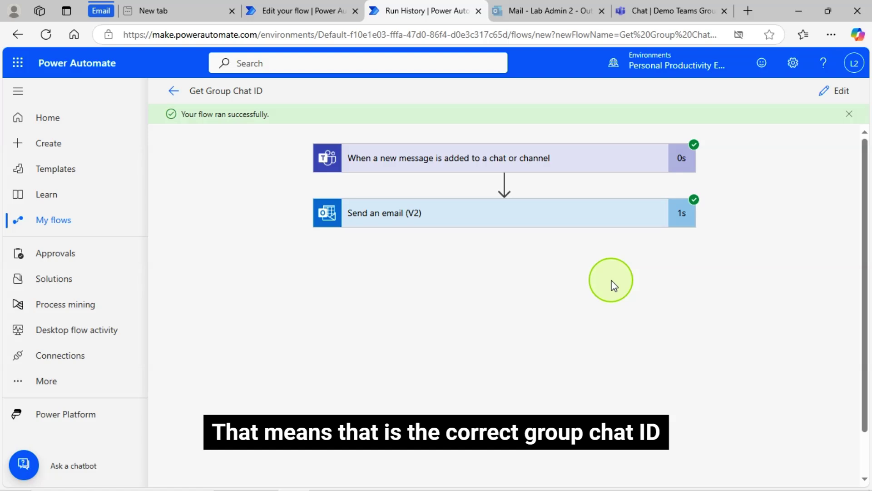
{"action": "left_click", "coordinate": [459, 156]}
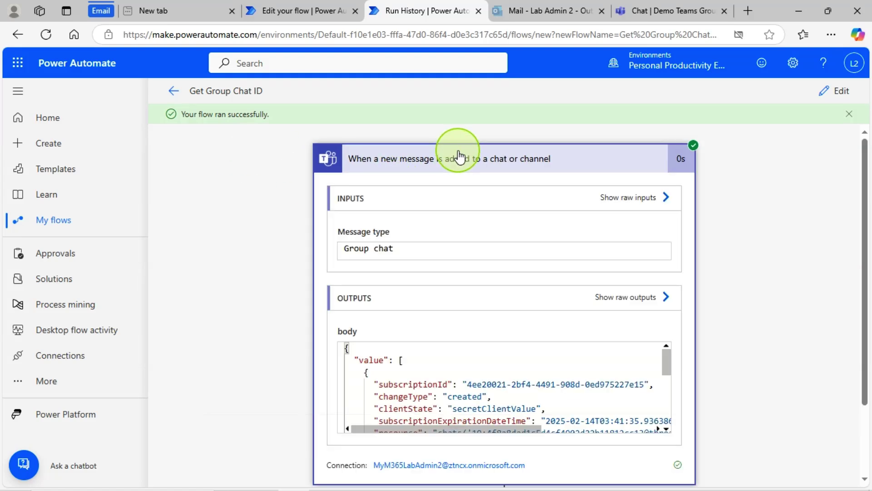
{"action": "left_click", "coordinate": [459, 156]}
{"action": "left_click", "coordinate": [459, 156]}
{"action": "scroll", "coordinate": [567, 307], "scroll_direction": "down", "scroll_amount": 2}
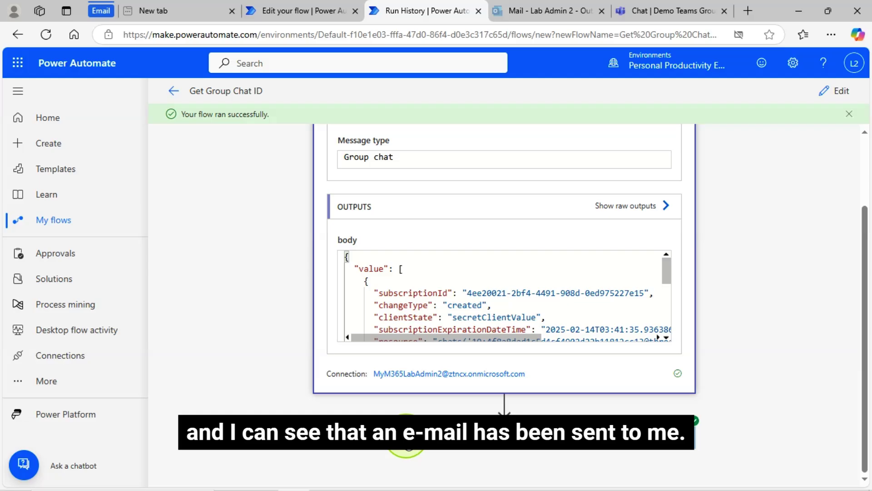
{"action": "left_click", "coordinate": [406, 443]}
{"action": "scroll", "coordinate": [470, 400], "scroll_direction": "down", "scroll_amount": 3}
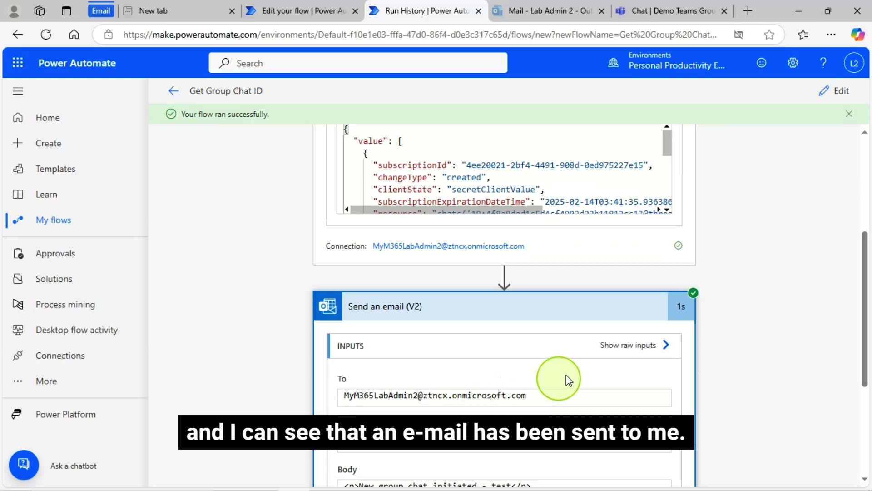
{"action": "scroll", "coordinate": [728, 262], "scroll_direction": "up", "scroll_amount": 3}
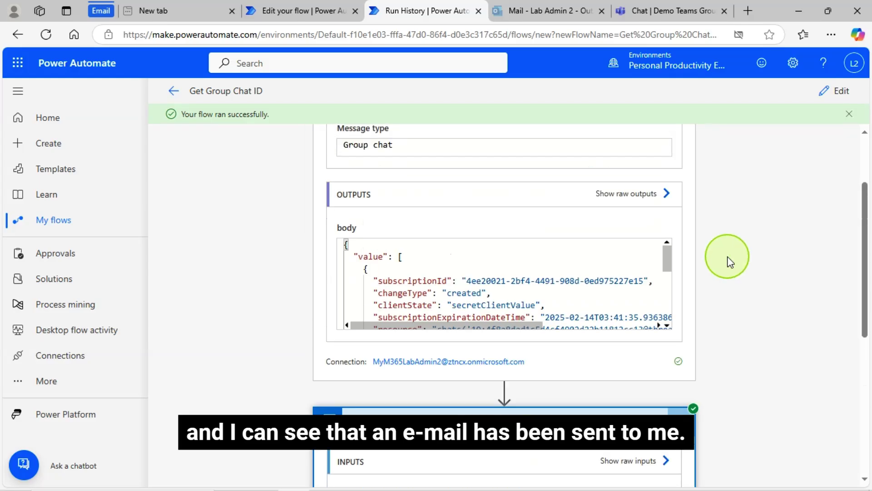
{"action": "scroll", "coordinate": [726, 258], "scroll_direction": "up", "scroll_amount": 3}
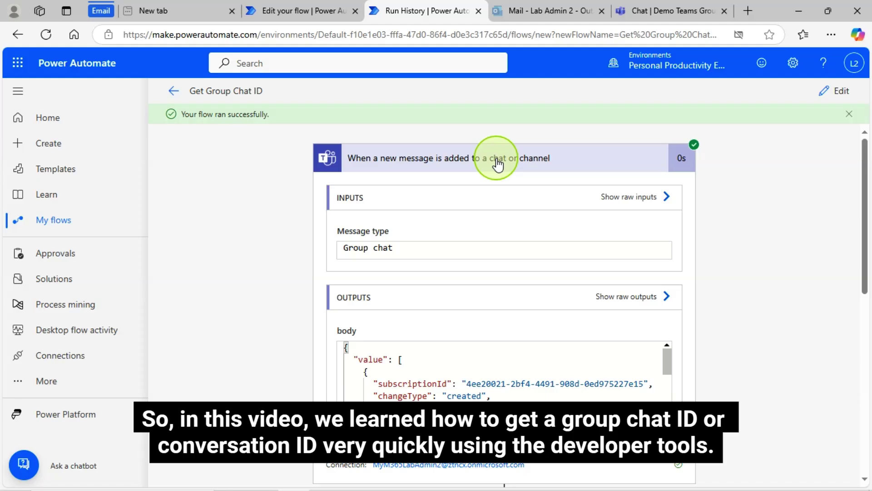
{"action": "left_click", "coordinate": [497, 162]}
{"action": "left_click", "coordinate": [471, 209]}
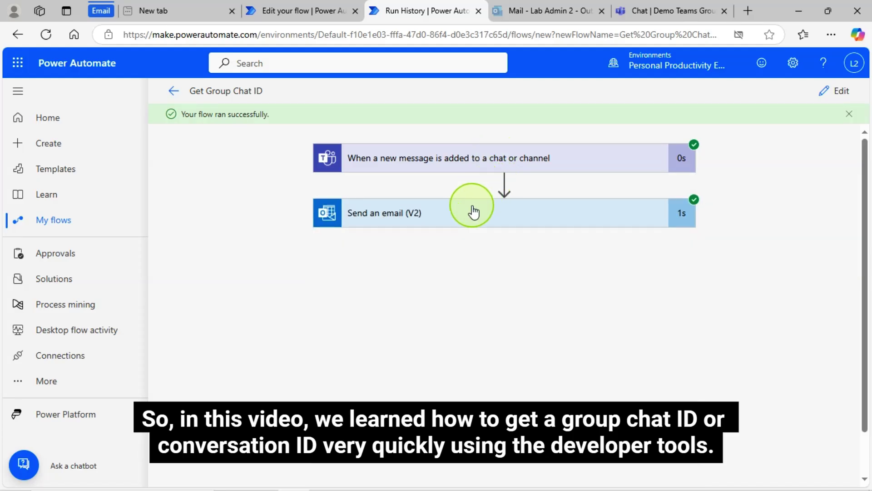